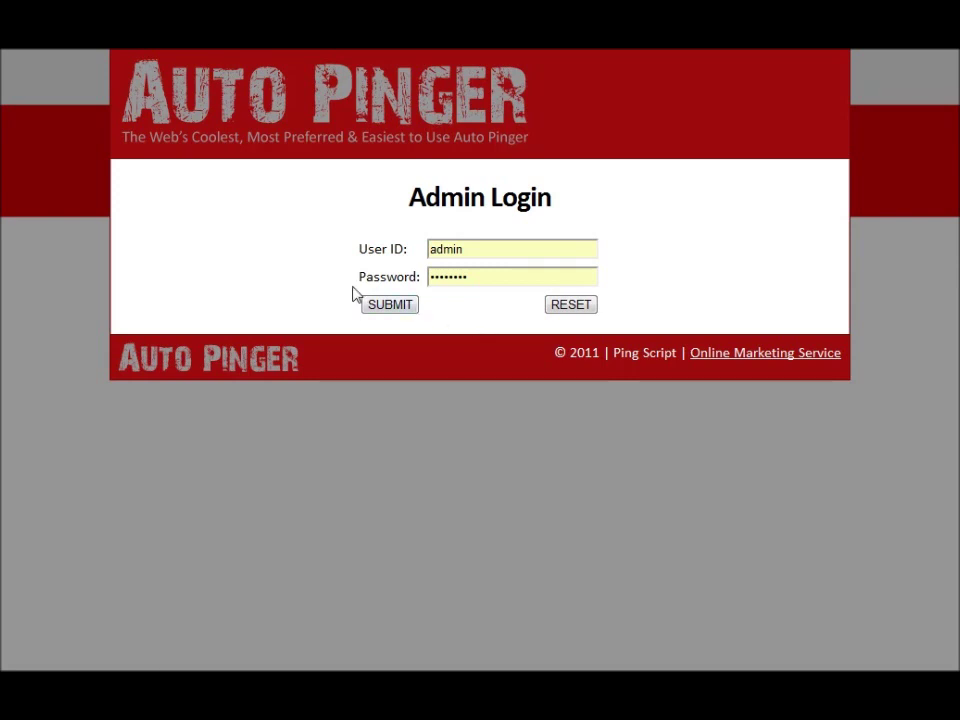
# Step: Submit the filled-in Admin Login form to enter the Auto Pinger control panel
pyautogui.click(399, 305)
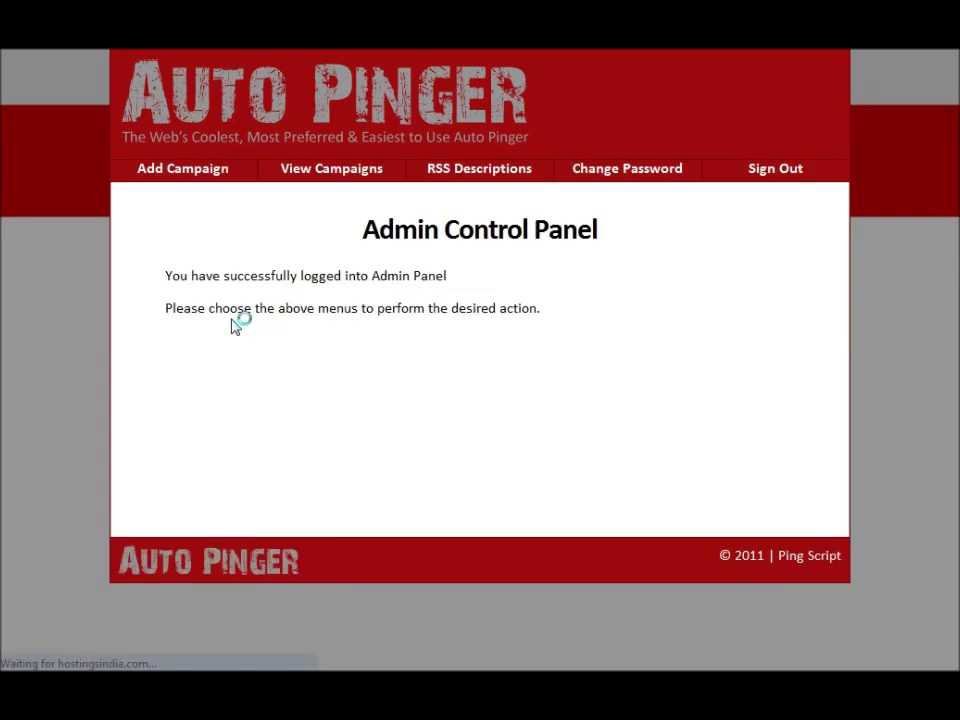
# Step: Browse the blank Add Campaign form's Name and Keywords fields, then open the View Campaigns list
pyautogui.click(167, 180)
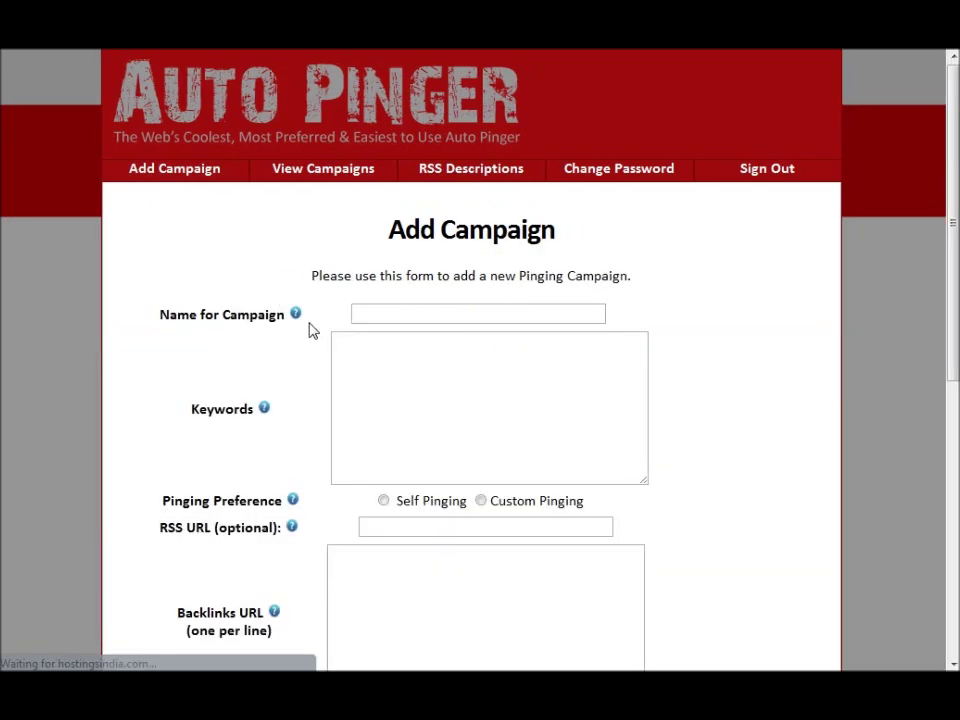
pyautogui.scroll(-5, 275, 354)
pyautogui.scroll(5, 275, 354)
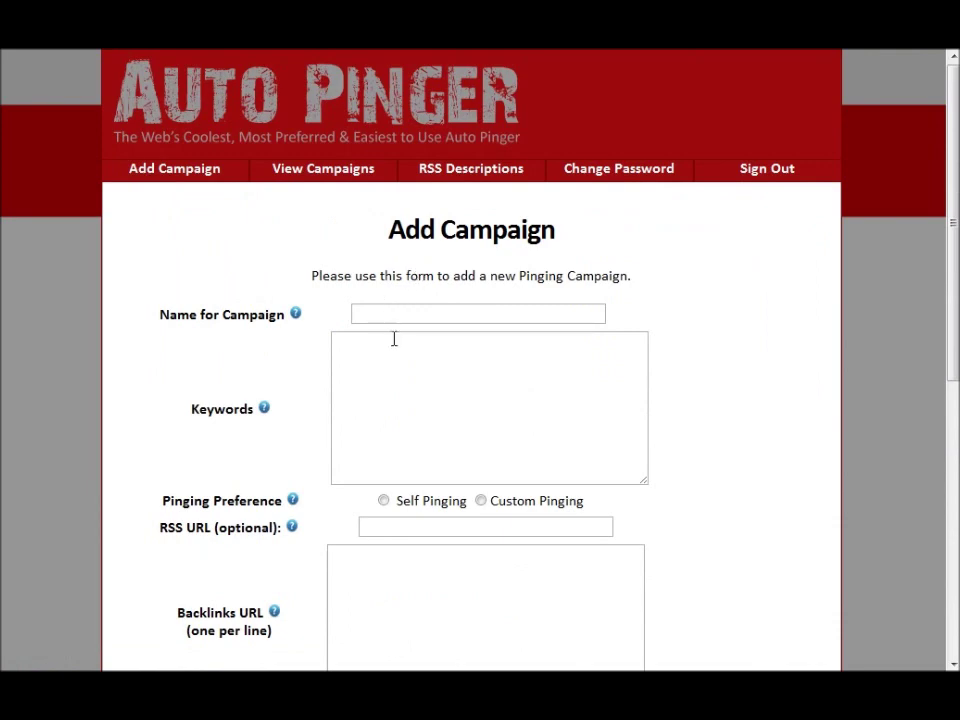
pyautogui.scroll(-5, 418, 396)
pyautogui.scroll(5, 441, 497)
pyautogui.click(371, 318)
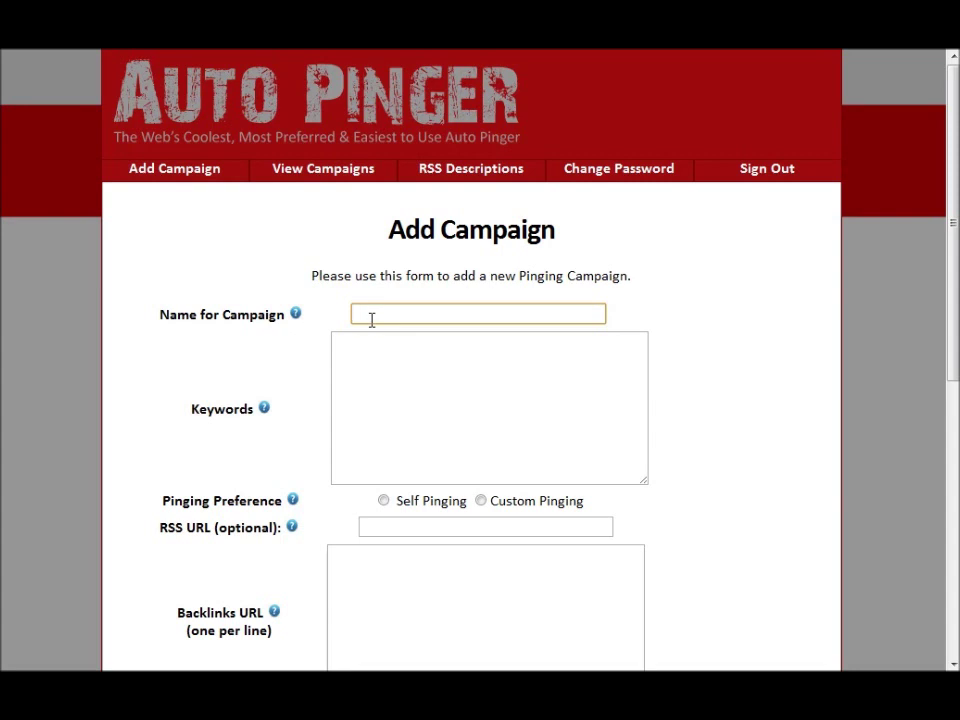
pyautogui.click(366, 403)
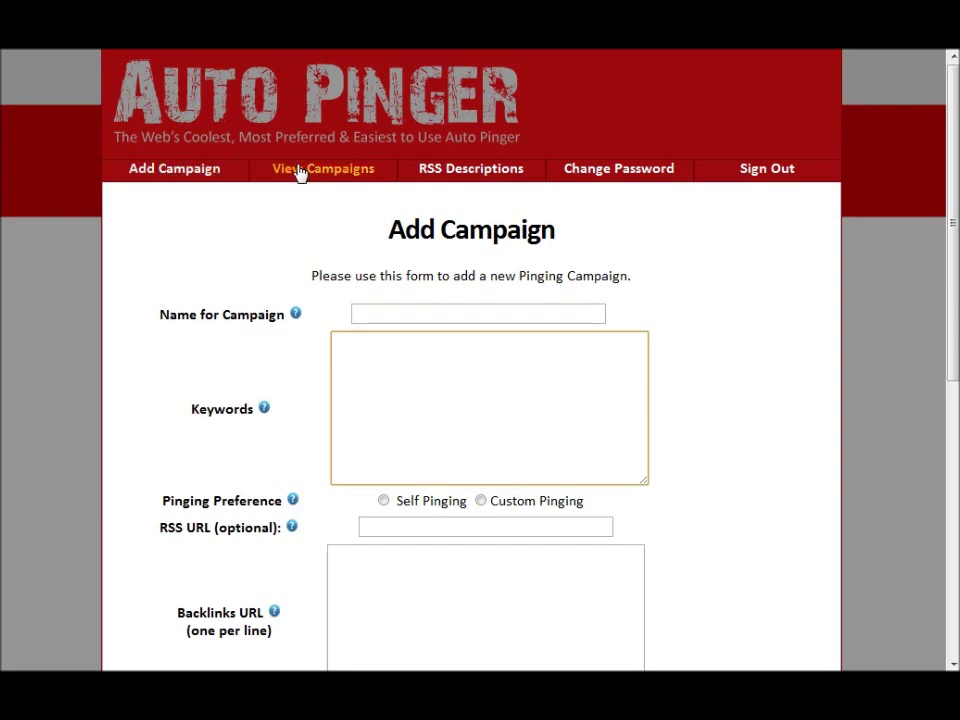
pyautogui.click(300, 170)
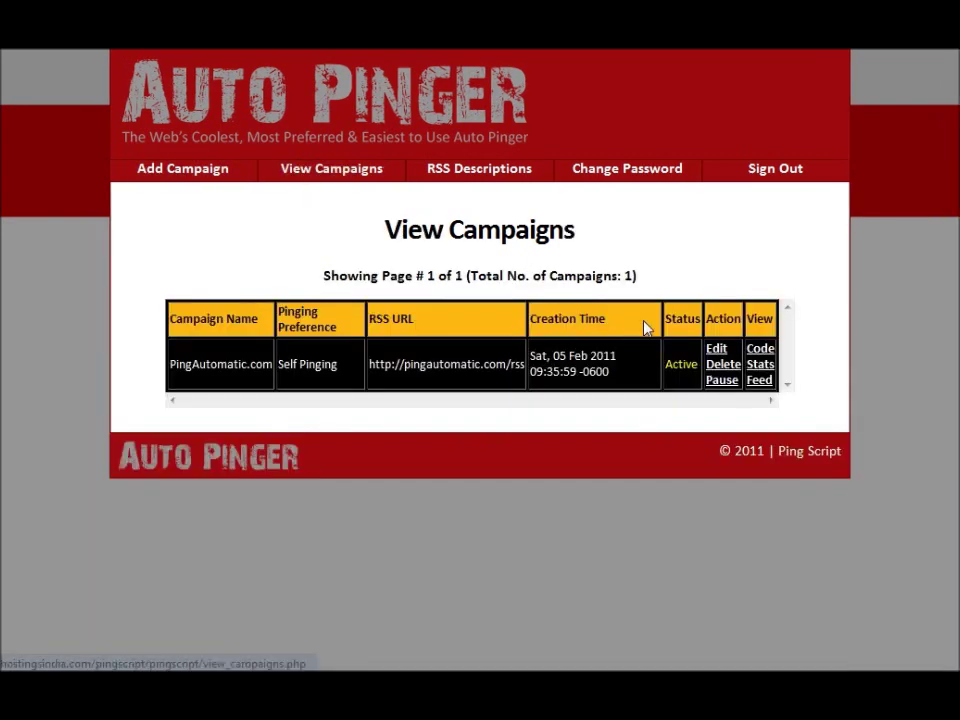
# Step: Edit the PingAutomatic.com row and review its saved keywords, RSS URL and two backlinks
pyautogui.click(718, 350)
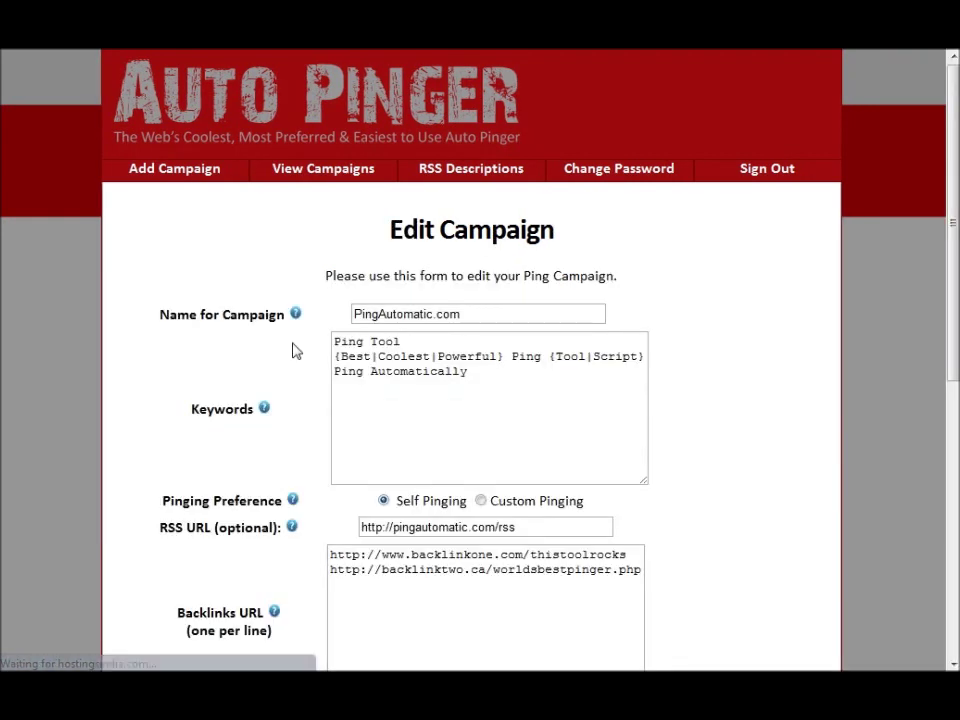
pyautogui.scroll(-5, 381, 420)
pyautogui.scroll(5, 381, 420)
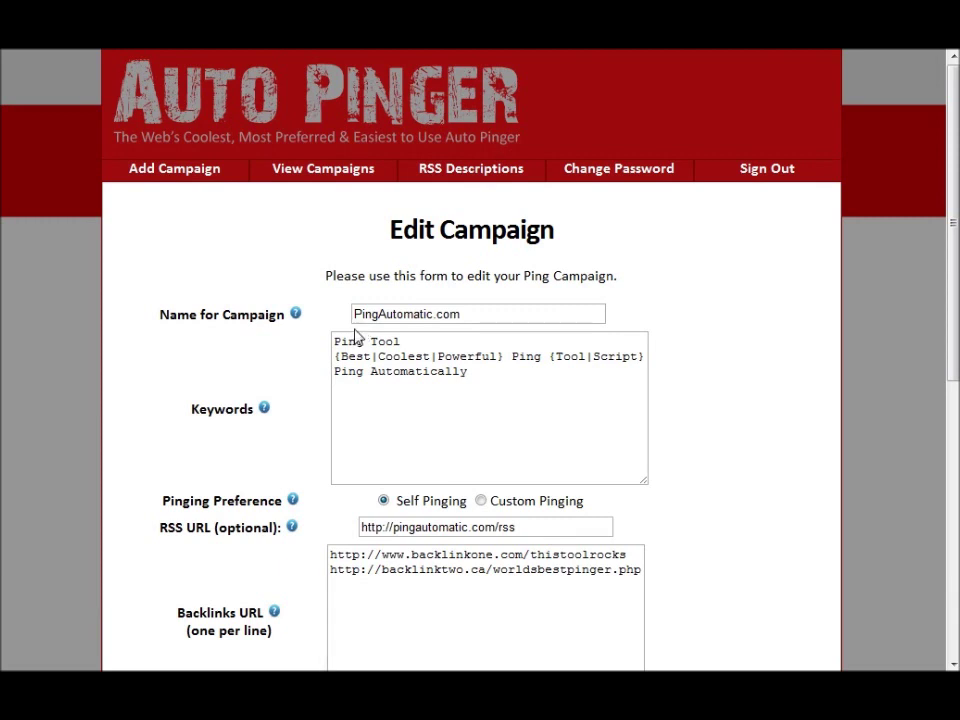
pyautogui.moveTo(357, 316); pyautogui.dragTo(495, 313)
pyautogui.click(486, 317)
pyautogui.click(268, 356)
pyautogui.moveTo(334, 341); pyautogui.dragTo(486, 339)
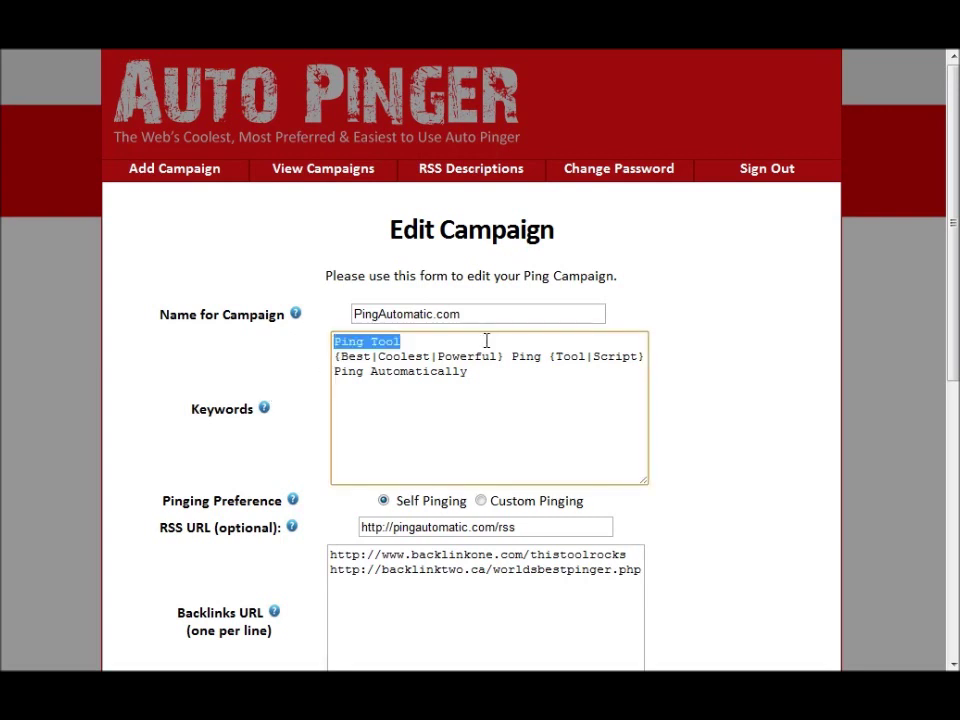
pyautogui.click(339, 356)
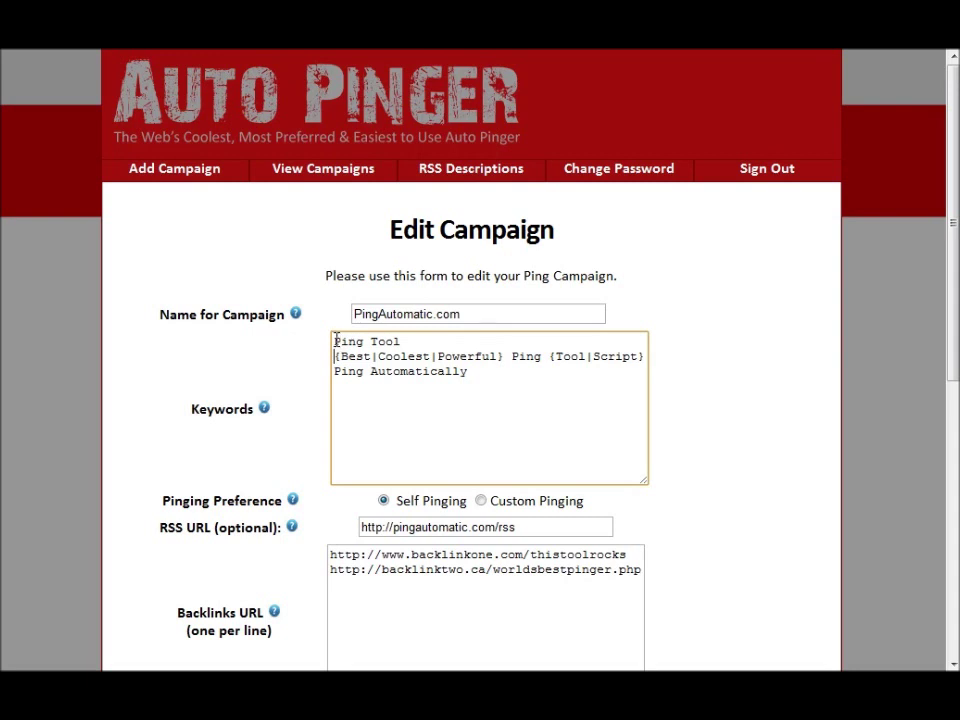
pyautogui.click(335, 340)
pyautogui.moveTo(338, 356); pyautogui.dragTo(507, 353)
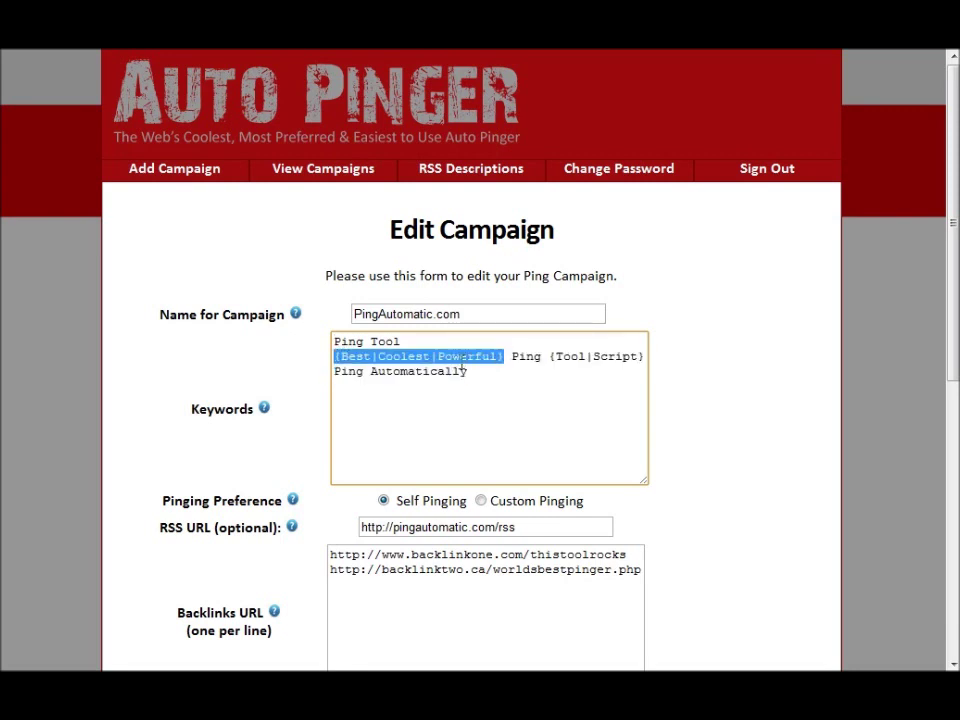
pyautogui.click(453, 371)
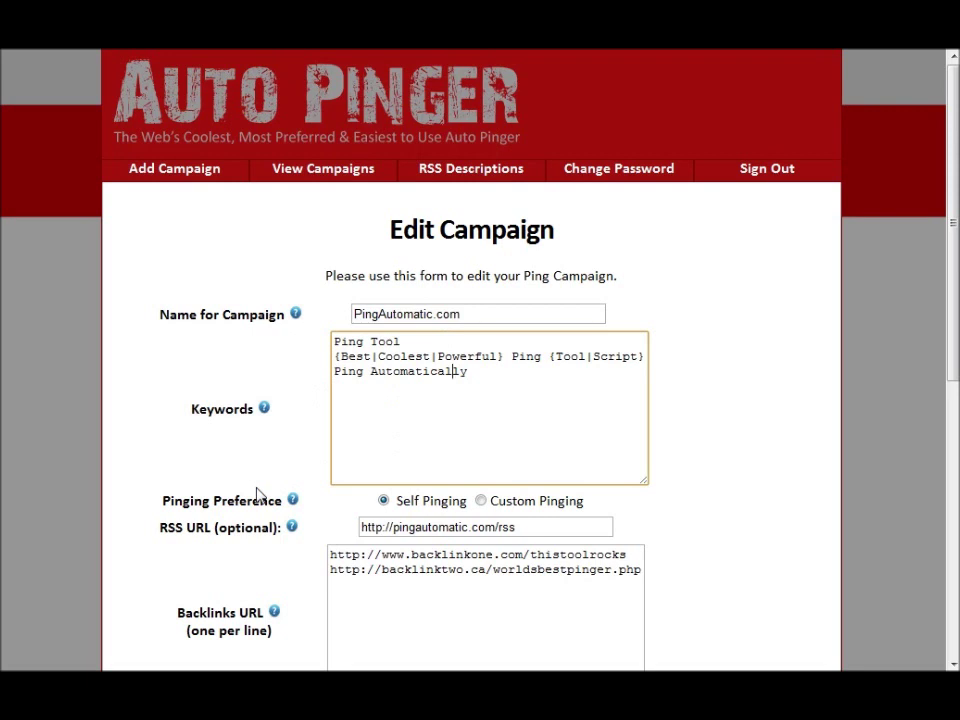
pyautogui.scroll(-2, 257, 495)
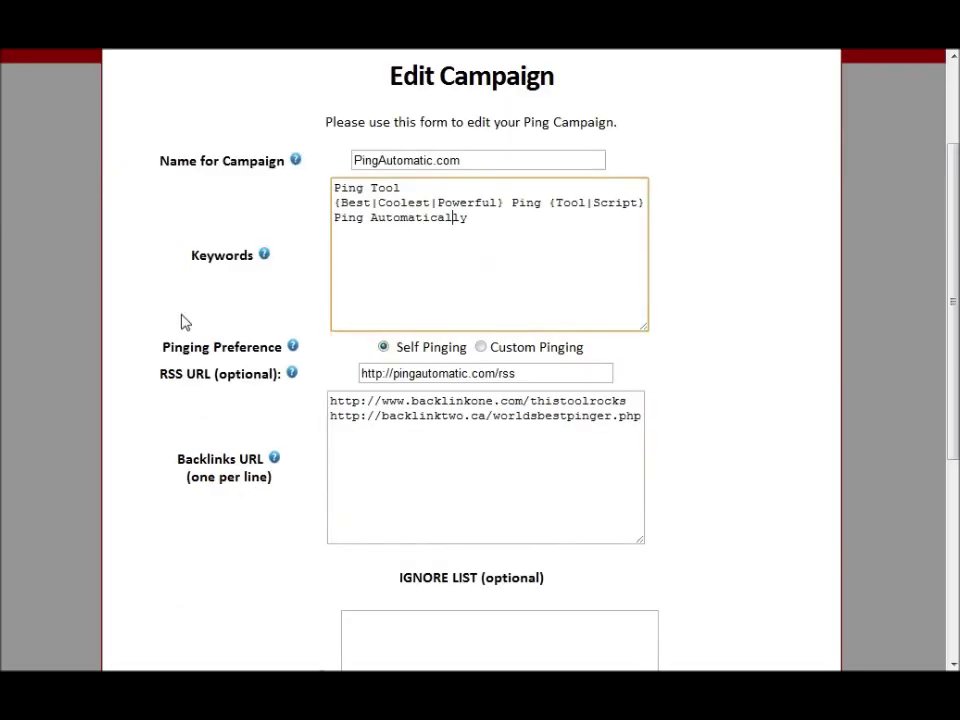
pyautogui.moveTo(183, 347); pyautogui.dragTo(247, 352)
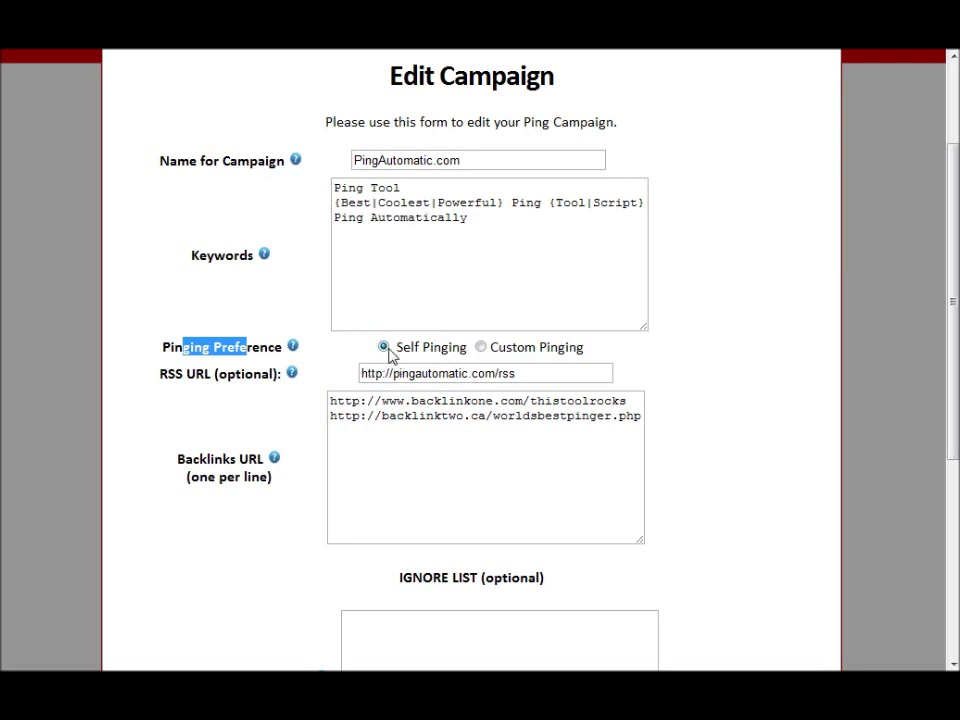
pyautogui.click(482, 348)
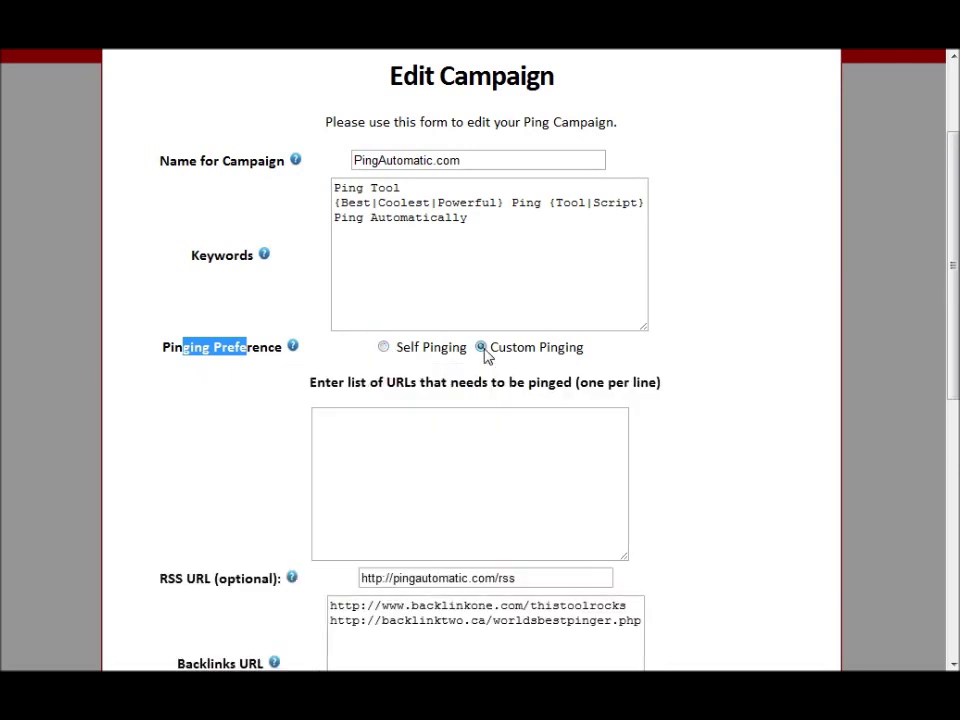
pyautogui.click(483, 465)
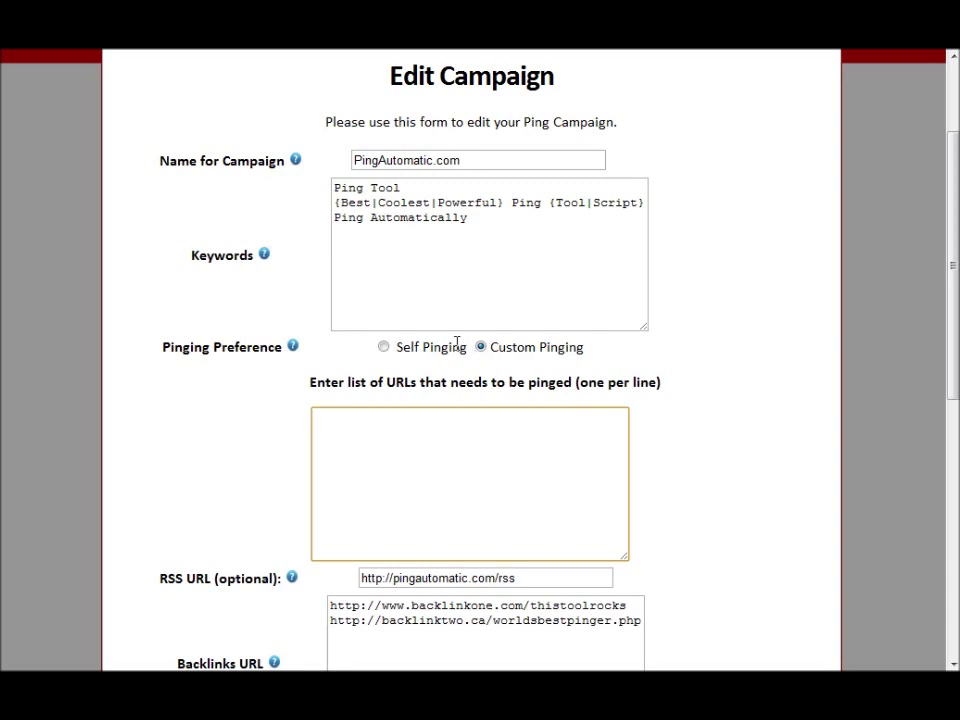
pyautogui.click(386, 349)
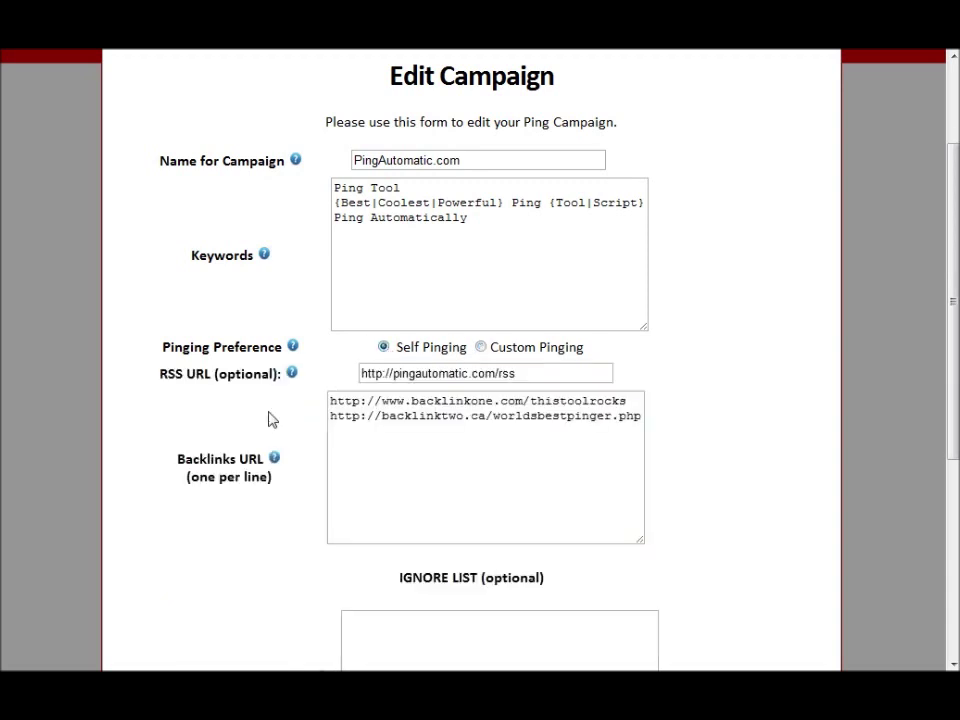
pyautogui.moveTo(167, 374); pyautogui.dragTo(238, 382)
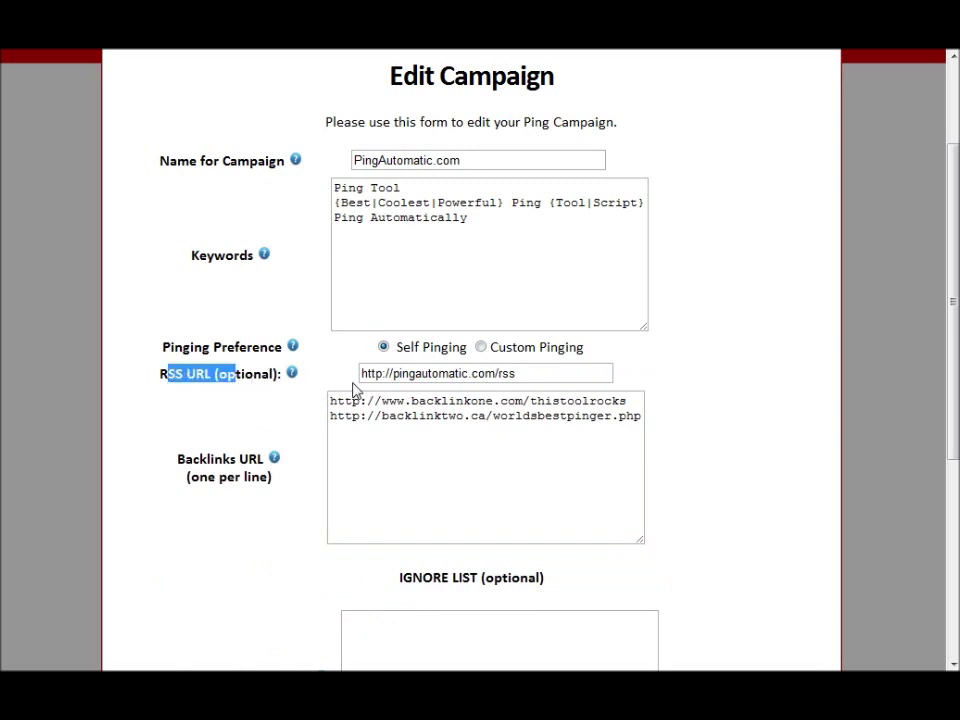
pyautogui.moveTo(384, 376); pyautogui.dragTo(549, 375)
pyautogui.click(549, 375)
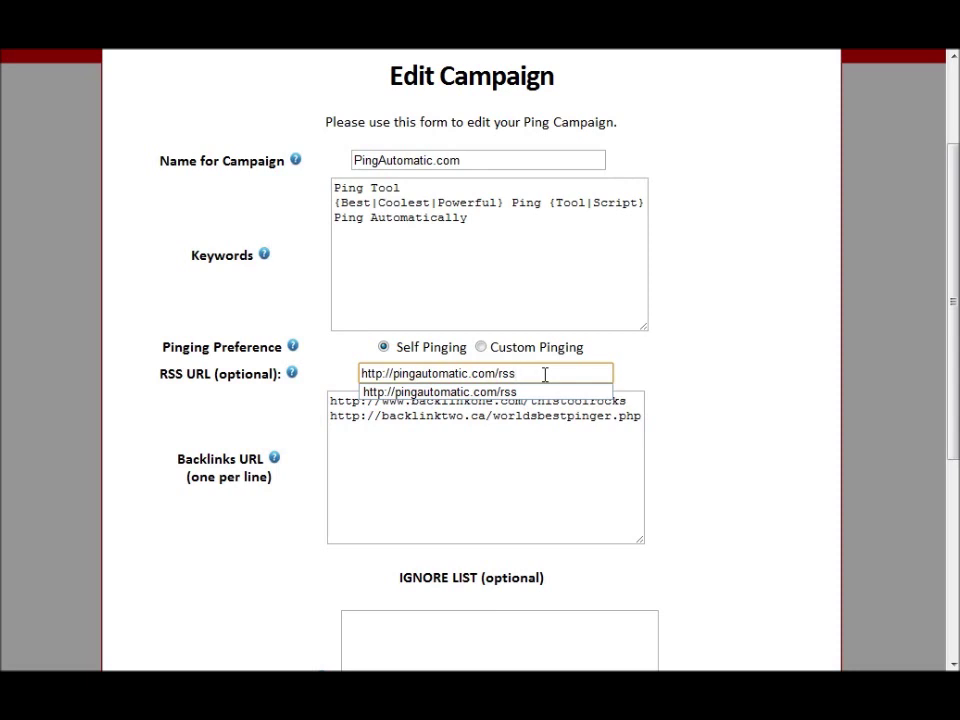
pyautogui.click(388, 431)
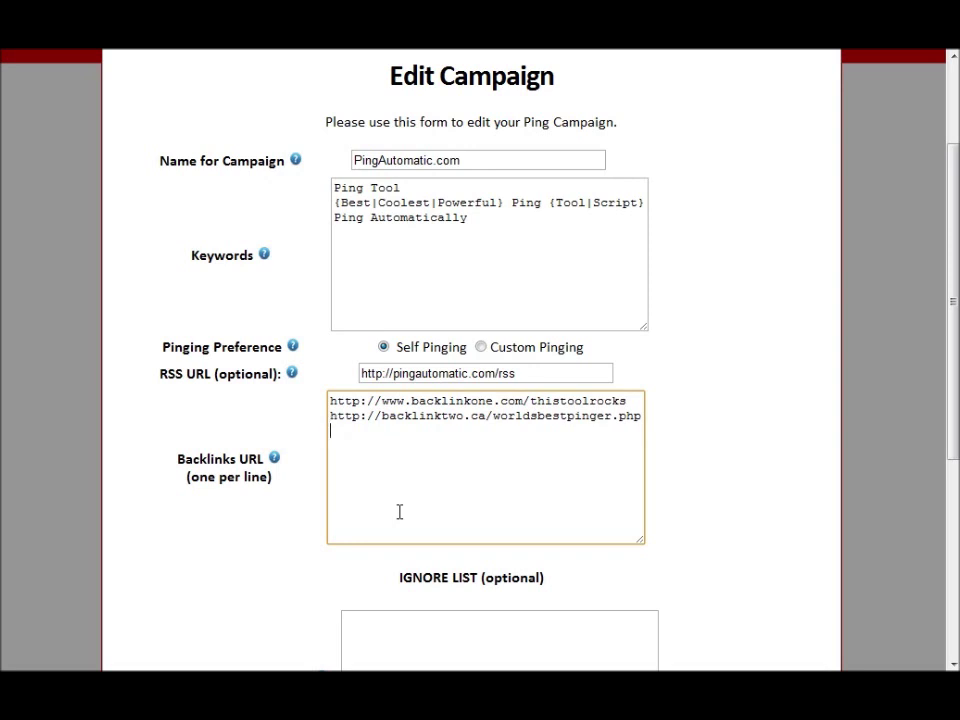
pyautogui.scroll(-3, 393, 500)
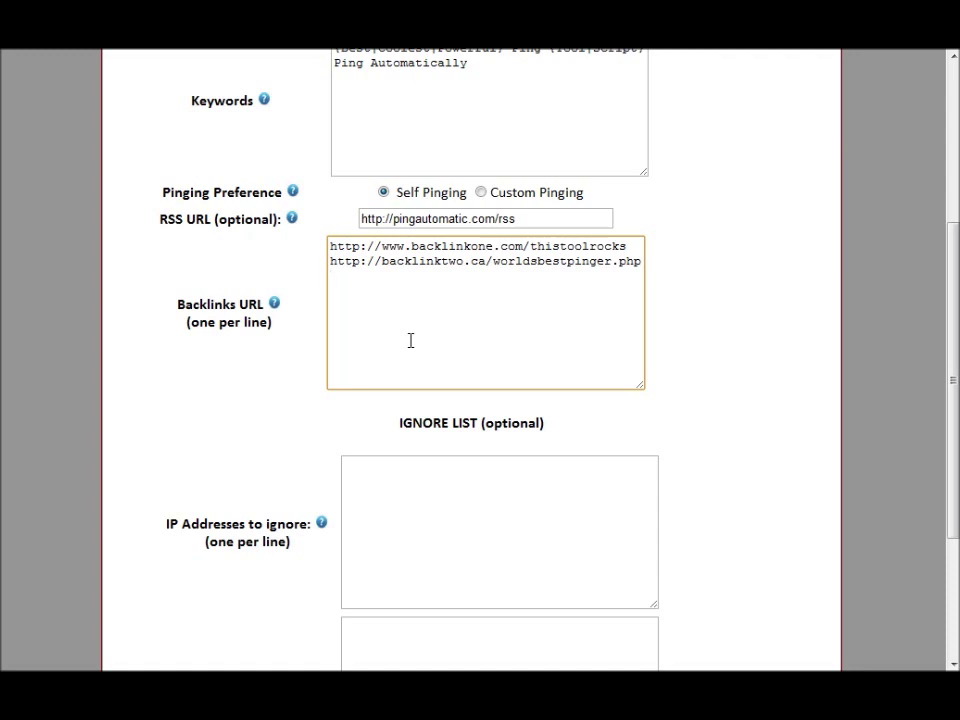
pyautogui.scroll(-3, 388, 401)
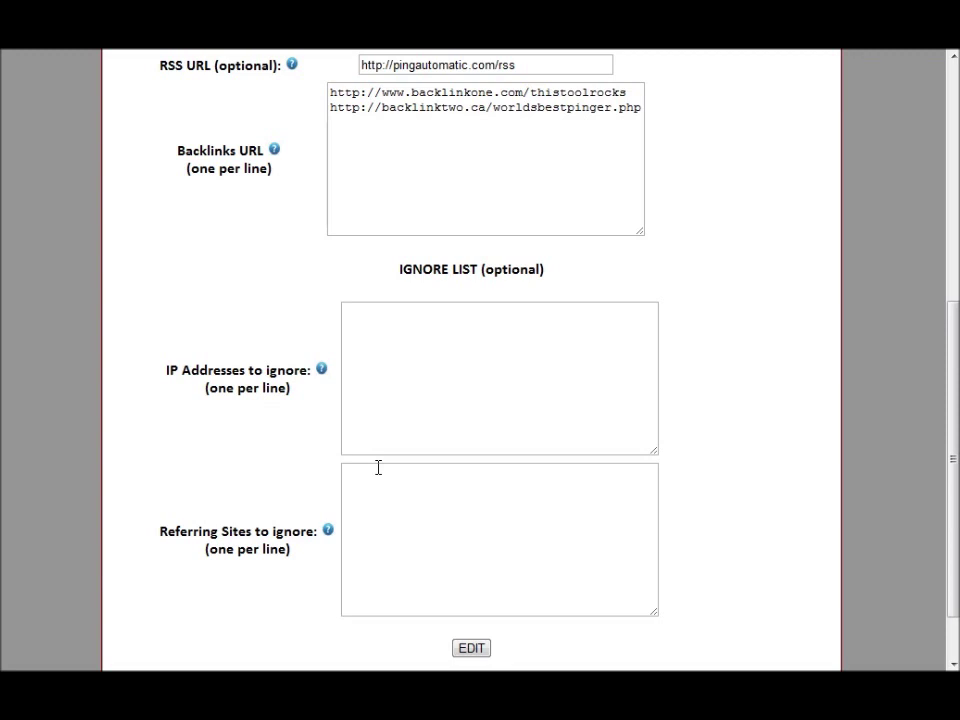
pyautogui.click(394, 388)
pyautogui.click(410, 519)
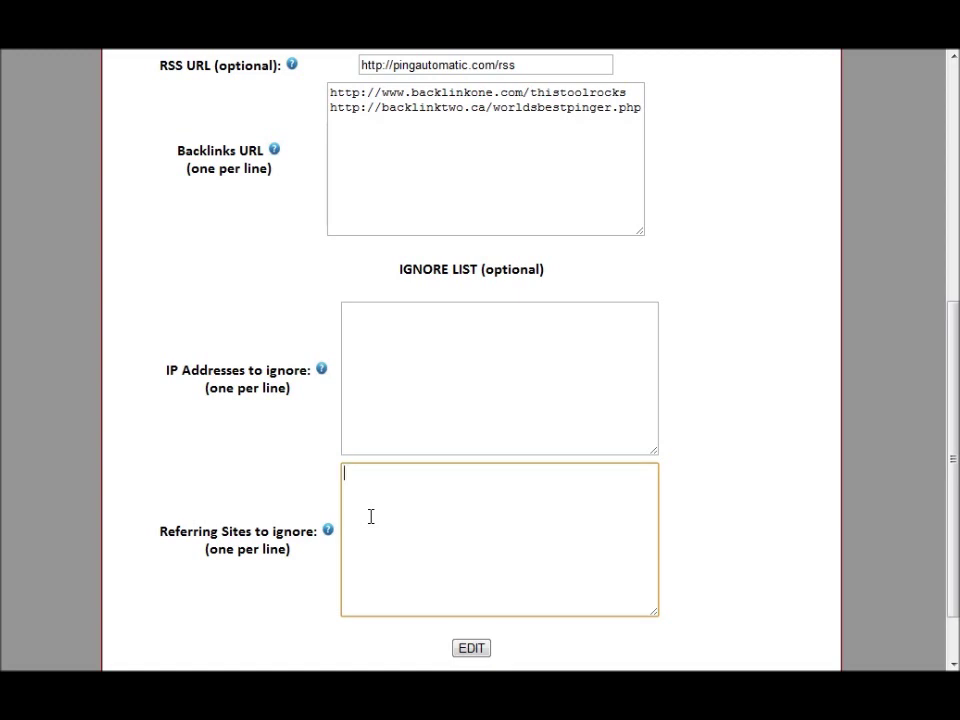
pyautogui.scroll(5, 480, 360)
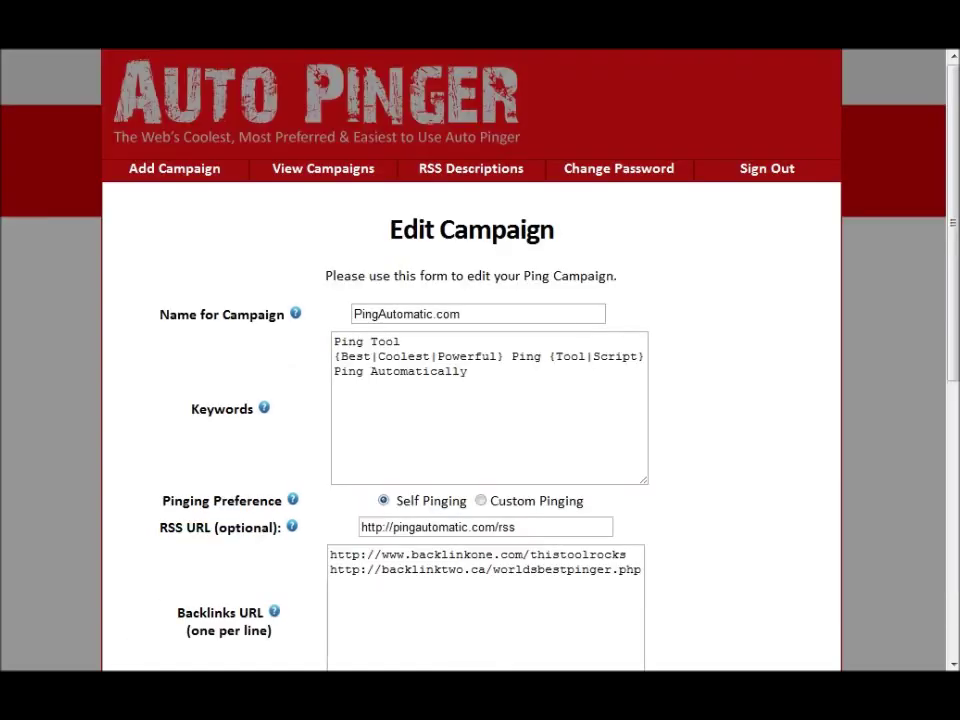
pyautogui.scroll(-5, 195, 566)
pyautogui.scroll(5, 220, 580)
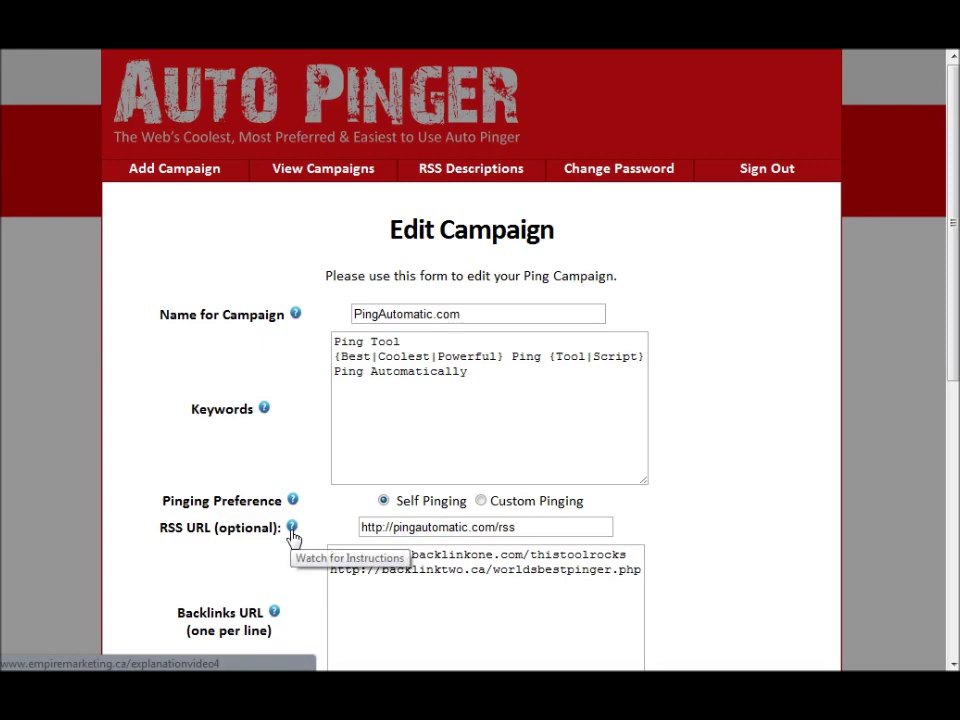
pyautogui.scroll(-5, 330, 484)
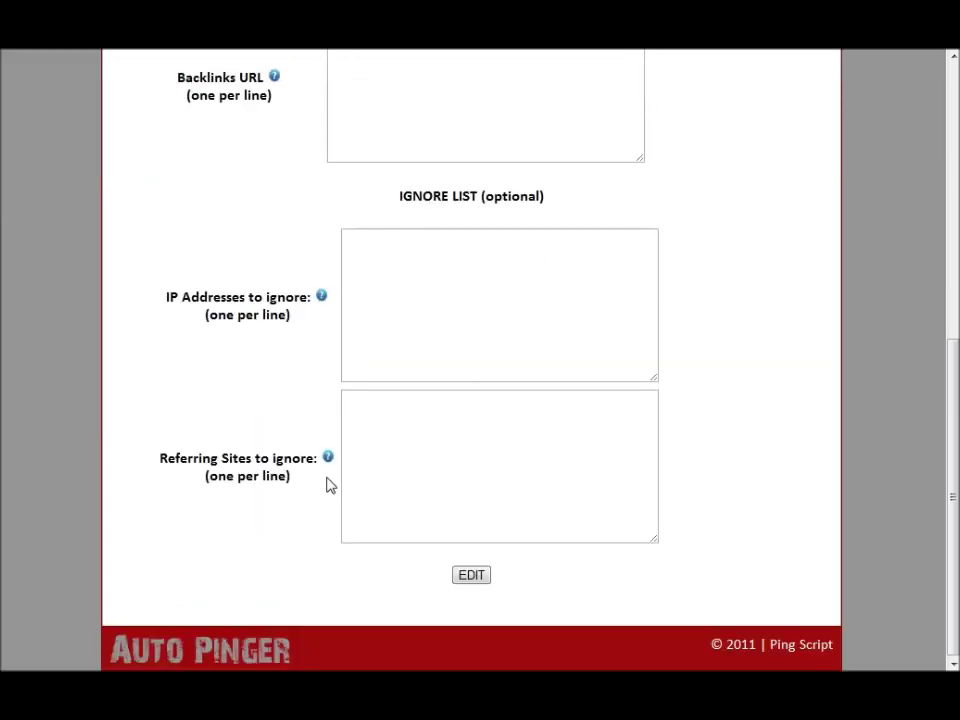
pyautogui.scroll(6, 330, 485)
pyautogui.scroll(-5, 330, 486)
pyautogui.scroll(5, 330, 486)
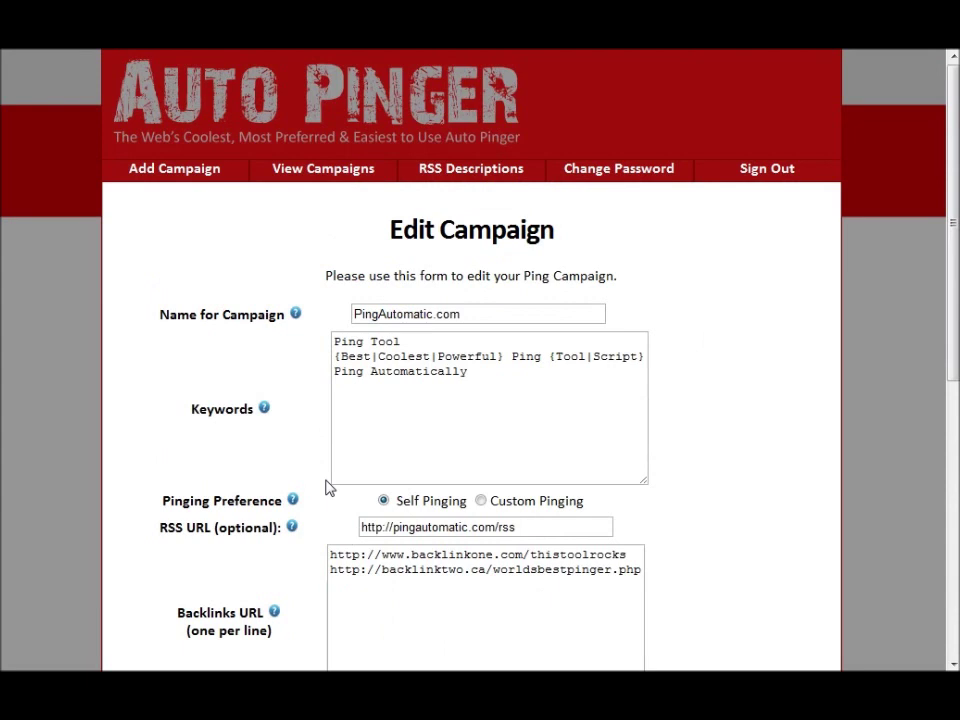